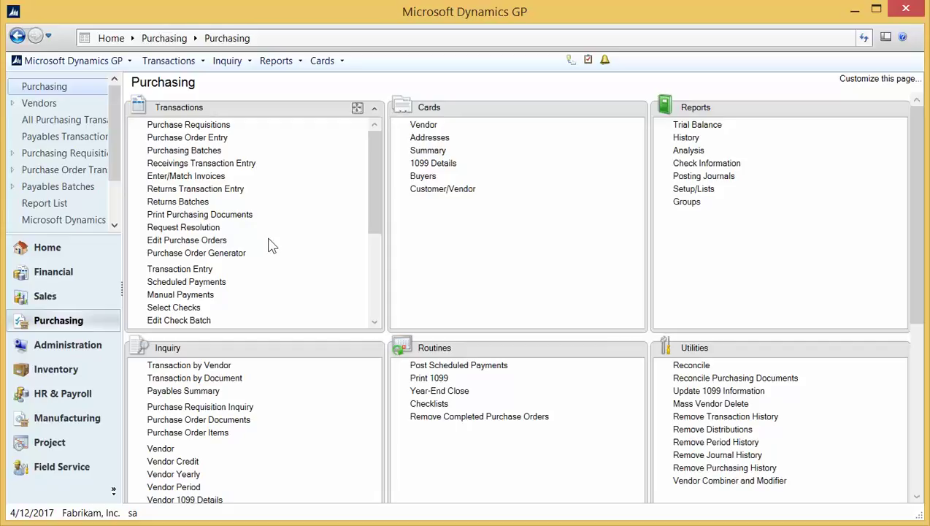
# - In the Purchase Order Generator, try the buyer ID options and set Set Promised Date to Purchase Order Date
pyautogui.click(215, 255)
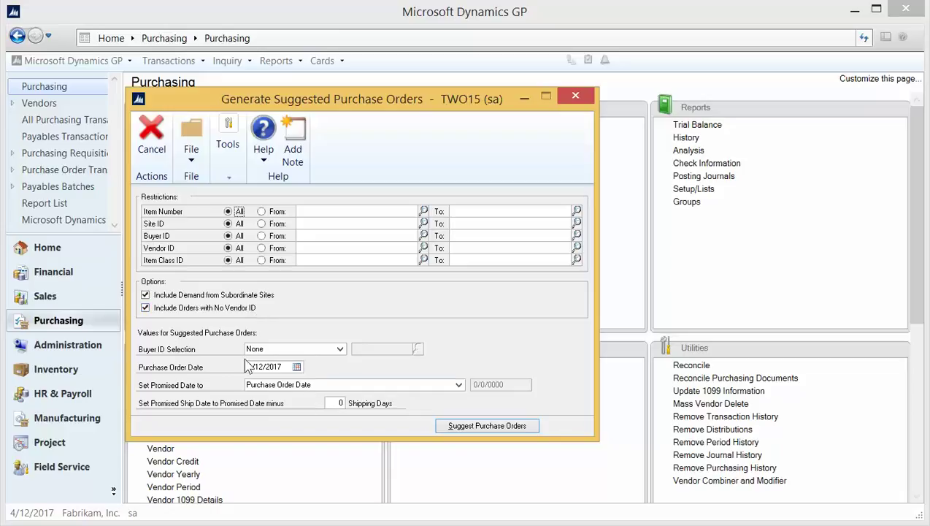
pyautogui.click(340, 349)
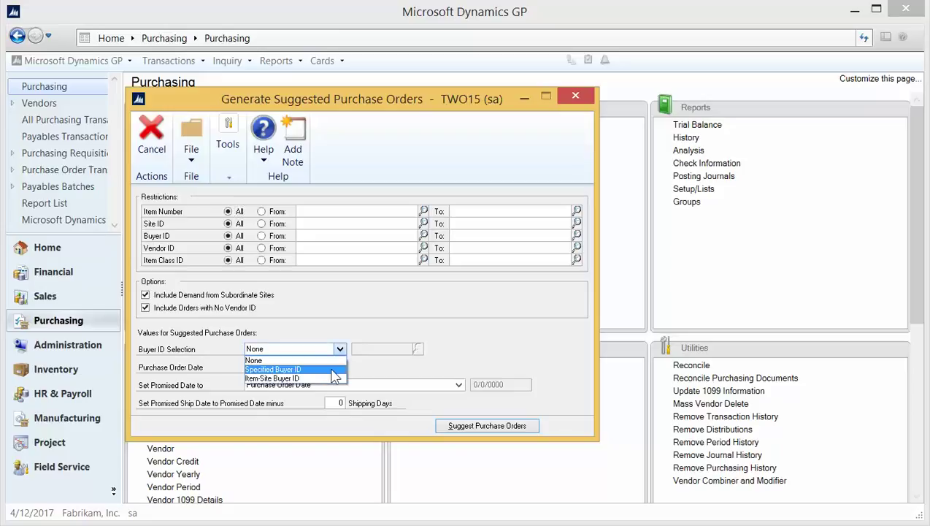
pyautogui.click(330, 369)
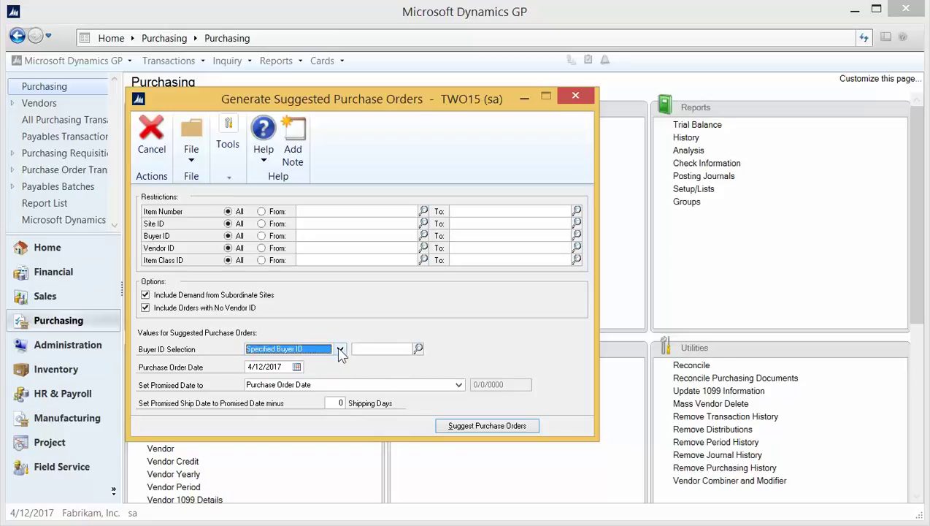
pyautogui.click(339, 349)
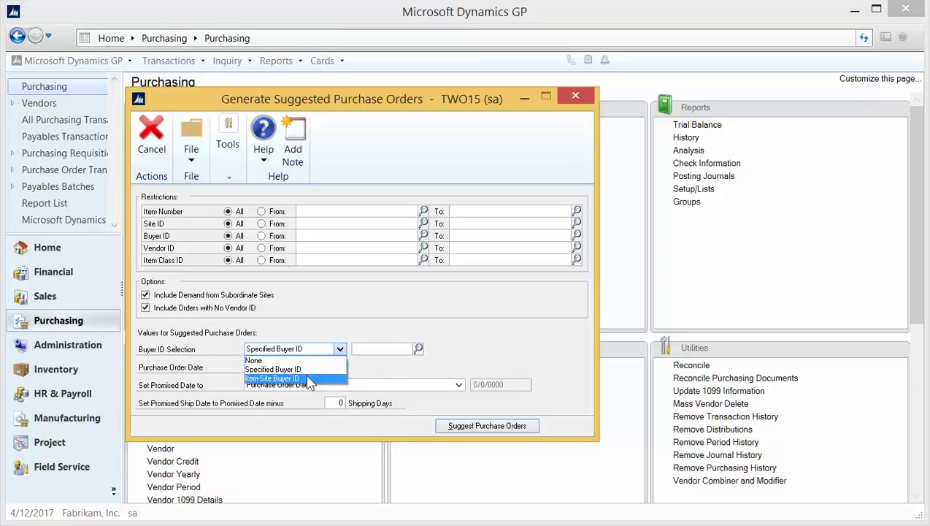
pyautogui.click(370, 359)
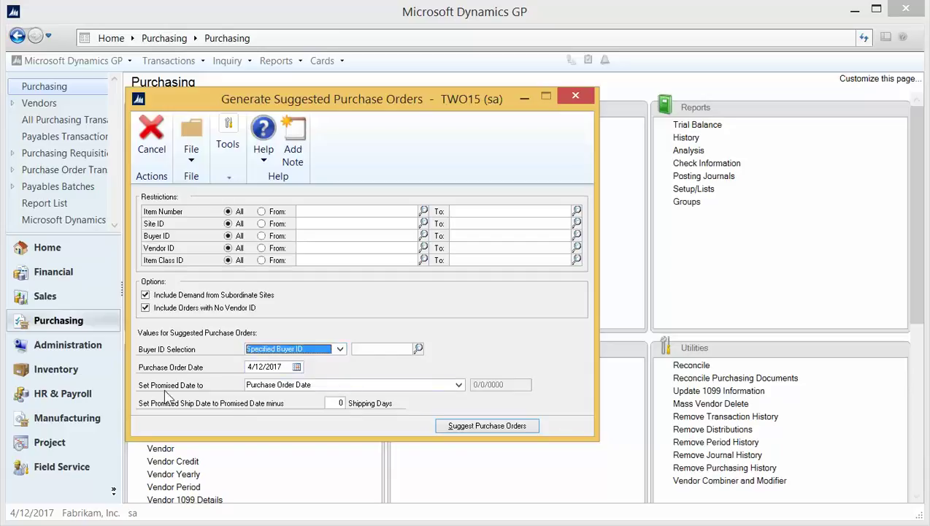
pyautogui.click(337, 385)
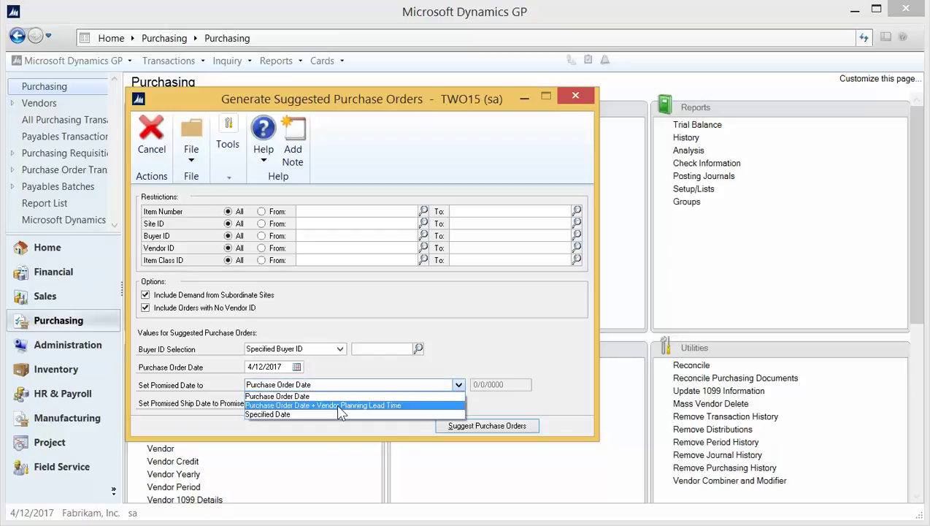
pyautogui.click(327, 415)
pyautogui.click(458, 385)
pyautogui.click(432, 397)
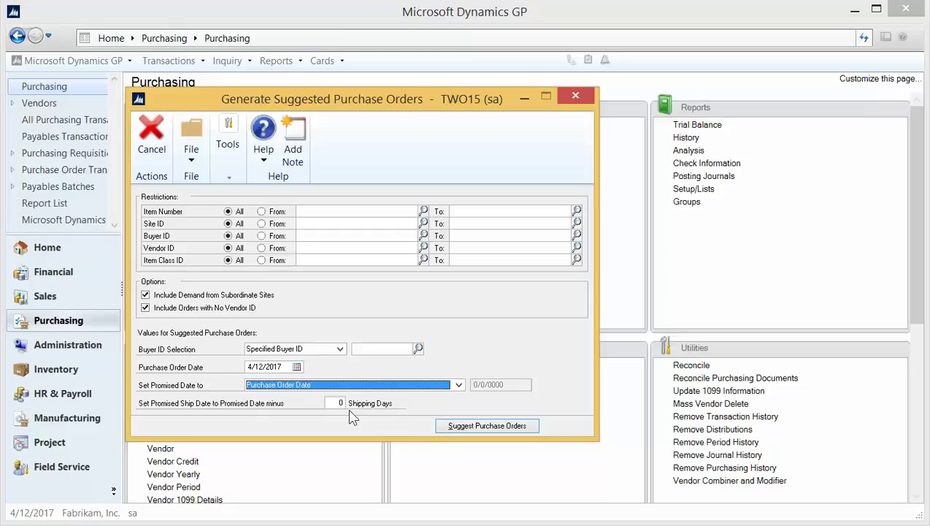
# - After the missing buyer ID warning, set Buyer ID Selection to None and suggest purchase orders
pyautogui.click(476, 430)
pyautogui.click(449, 320)
pyautogui.click(339, 349)
pyautogui.click(324, 358)
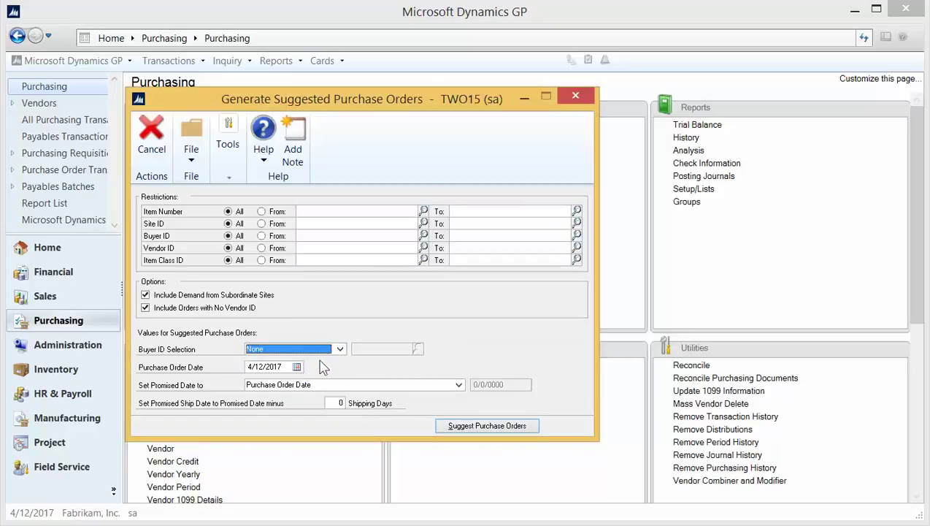
pyautogui.click(515, 429)
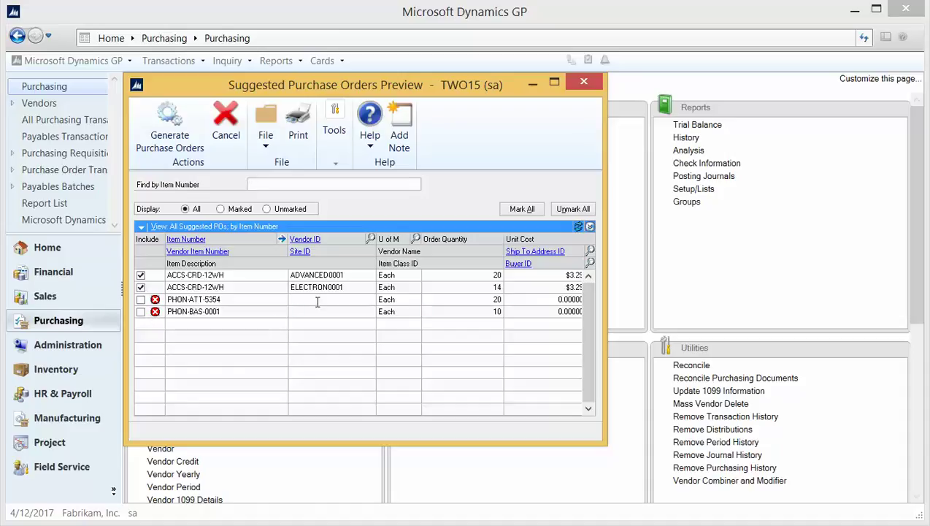
# - Check PHON-ATT-5354's missing-vendor warning, then select the first ACCS-CRD-12WH row and expand all rows
pyautogui.doubleClick(292, 301)
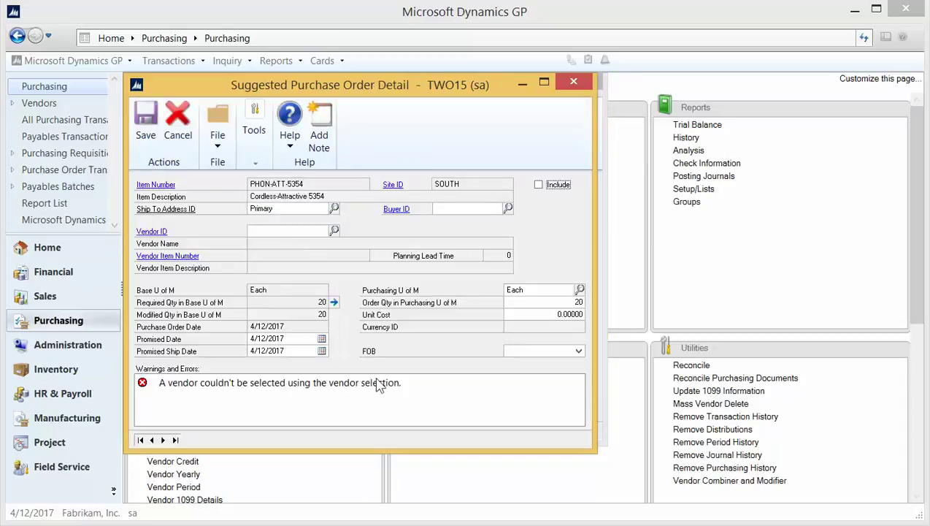
pyautogui.click(572, 81)
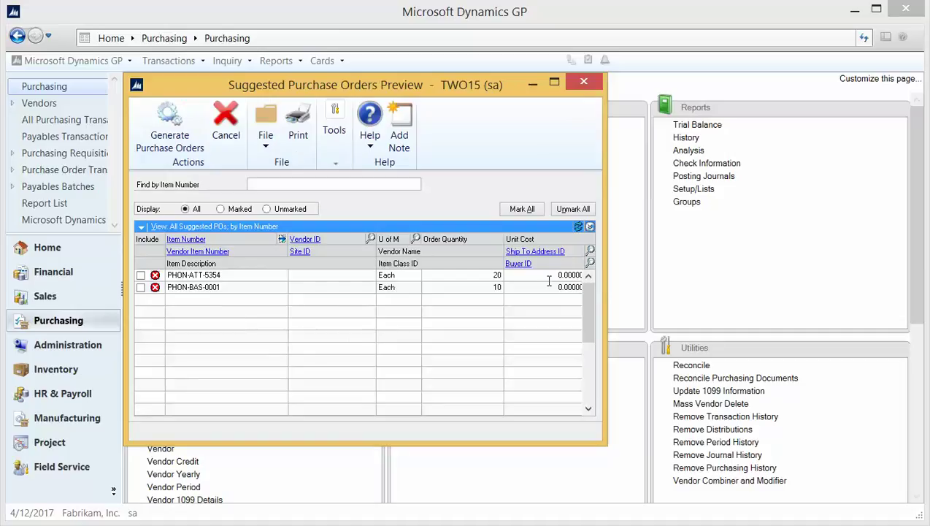
pyautogui.click(588, 275)
pyautogui.click(587, 275)
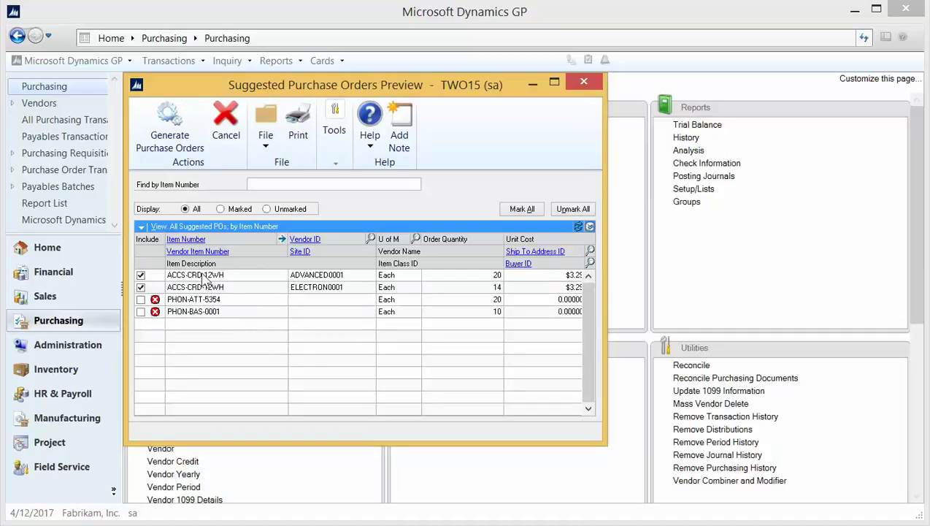
pyautogui.click(350, 274)
pyautogui.click(591, 227)
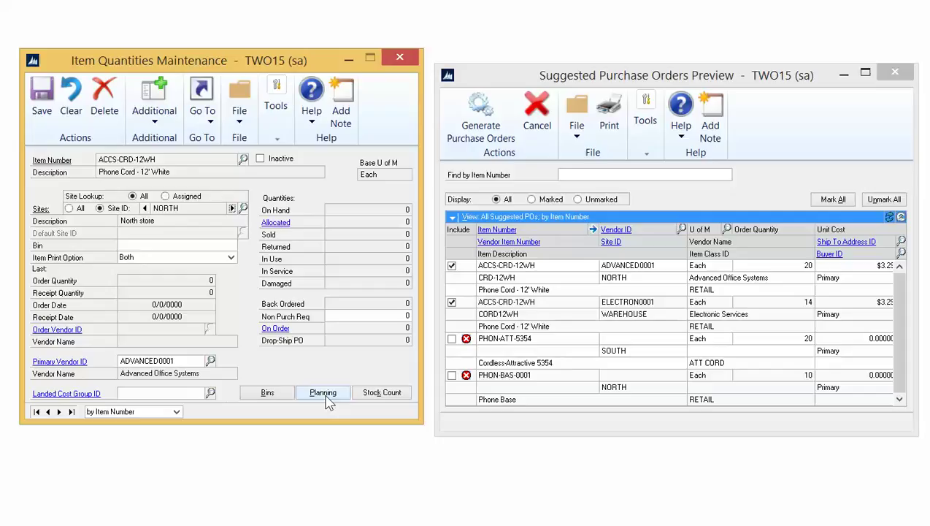
# - Open the Planning and PO Gen Item settings for ACCS-CRD-12WH at site NORTH
pyautogui.click(324, 395)
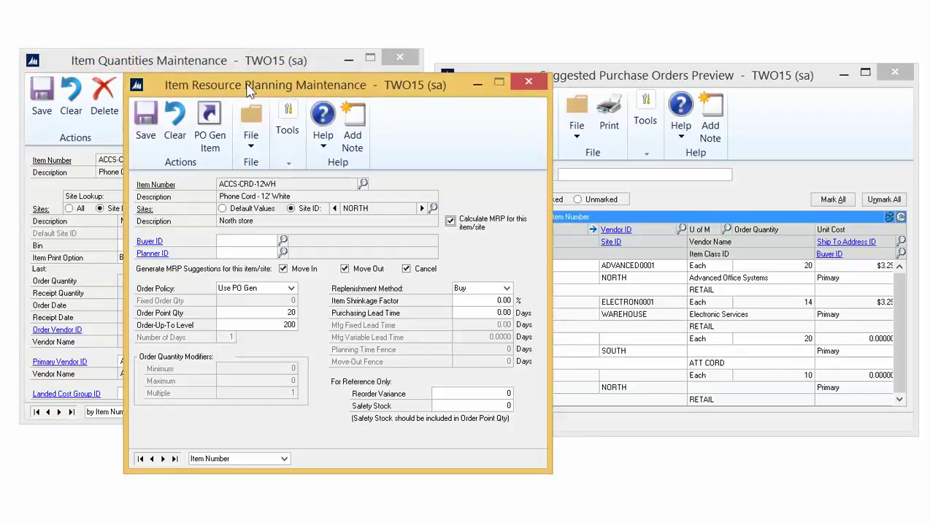
pyautogui.moveTo(248, 88); pyautogui.dragTo(268, 63)
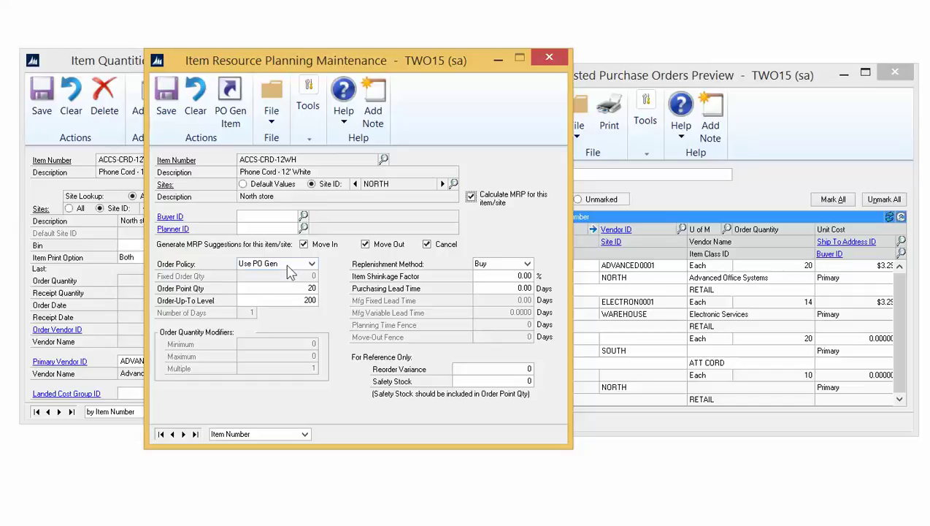
pyautogui.click(237, 125)
# - Keep Order To Independent Site as order method and Order Point Quantity as replenishment level
pyautogui.moveTo(245, 86); pyautogui.dragTo(498, 65)
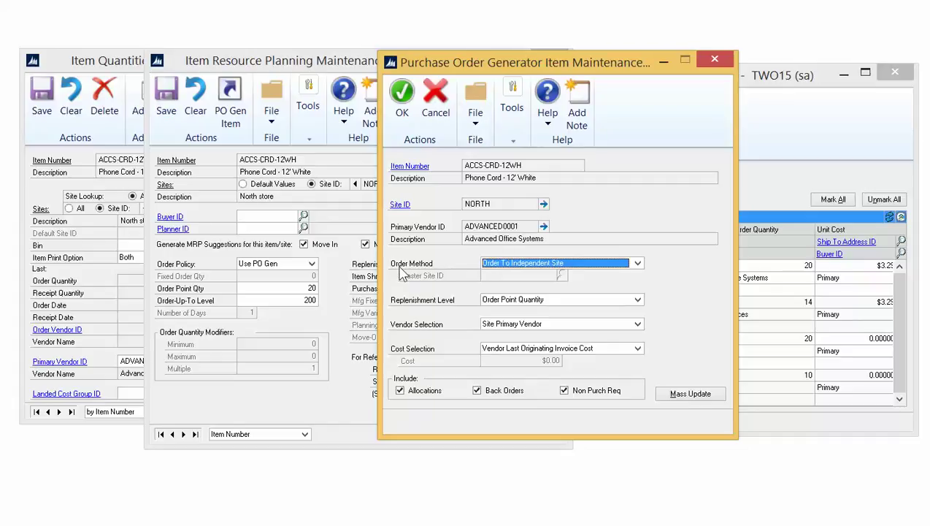
pyautogui.click(567, 265)
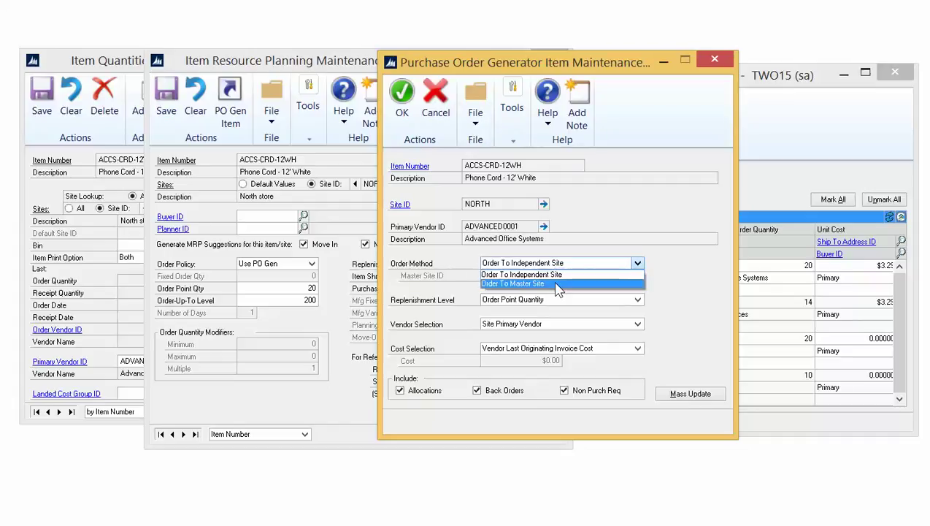
pyautogui.click(558, 273)
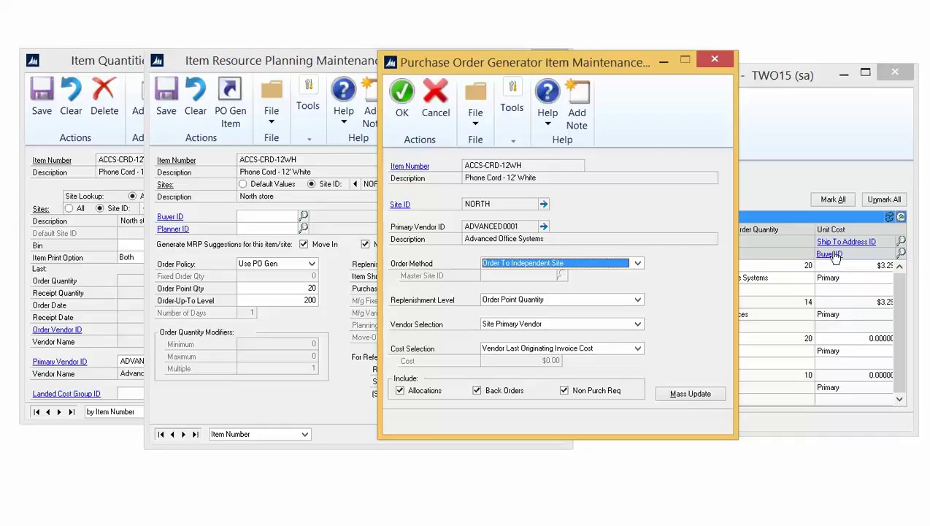
pyautogui.click(635, 299)
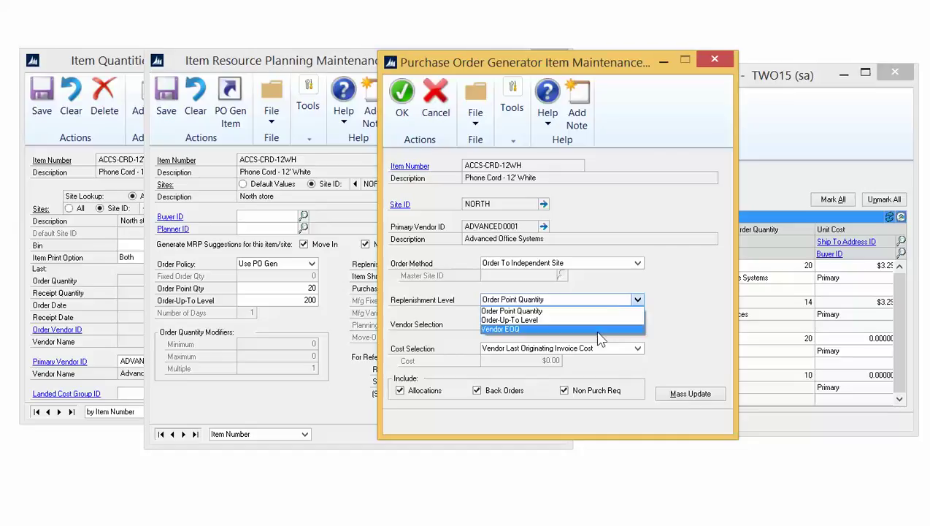
pyautogui.click(683, 315)
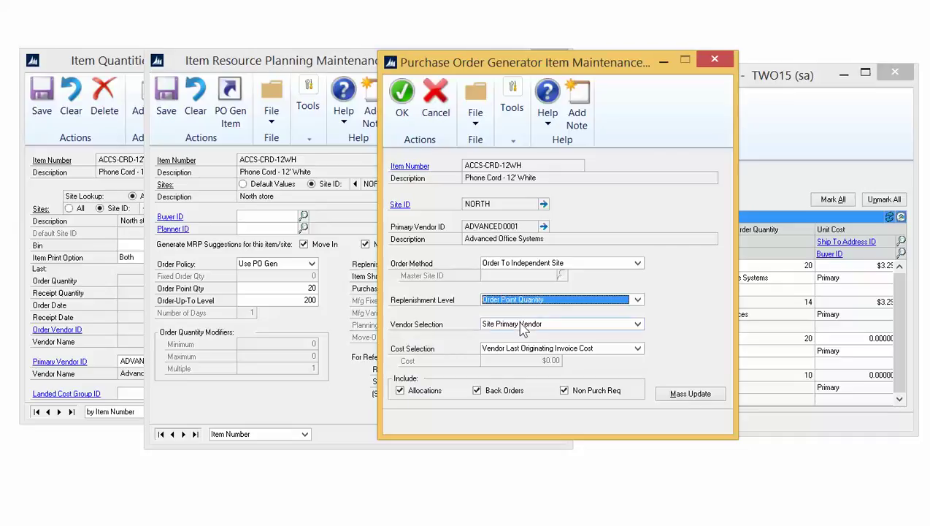
# - Keep Site Primary Vendor and set Cost Selection to Specified Cost (In Functional Currency)
pyautogui.click(64, 350)
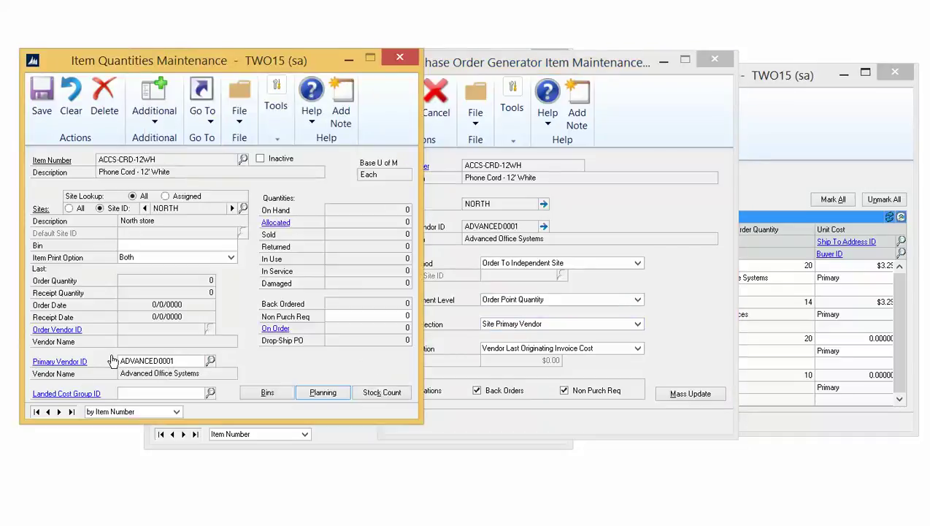
pyautogui.click(454, 330)
pyautogui.click(519, 326)
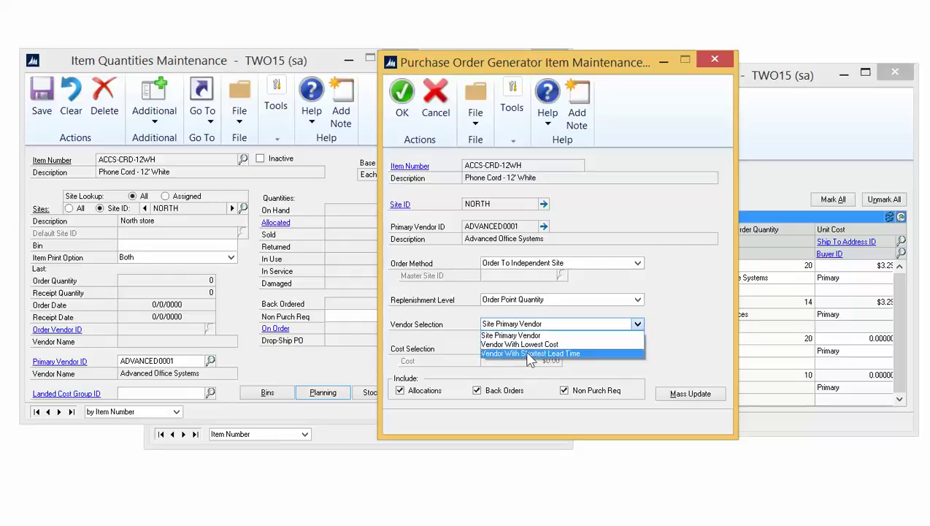
pyautogui.click(678, 325)
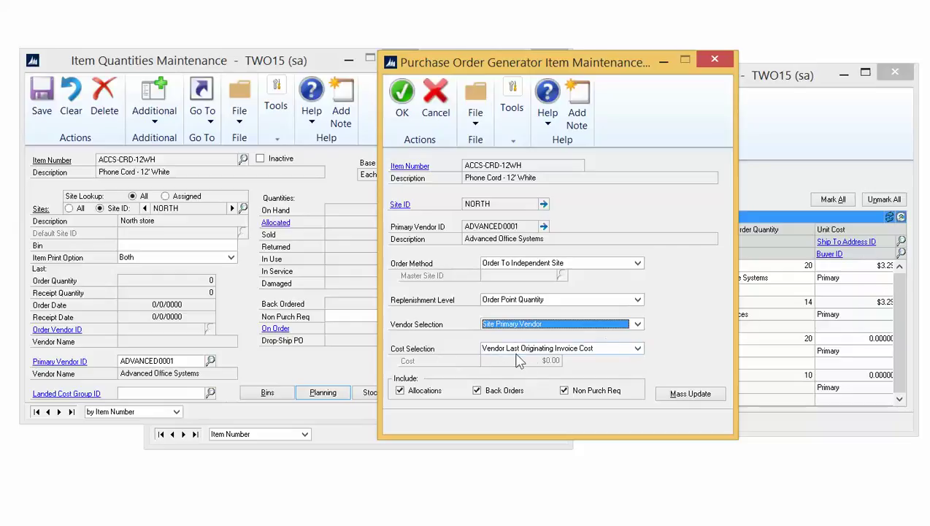
pyautogui.click(638, 349)
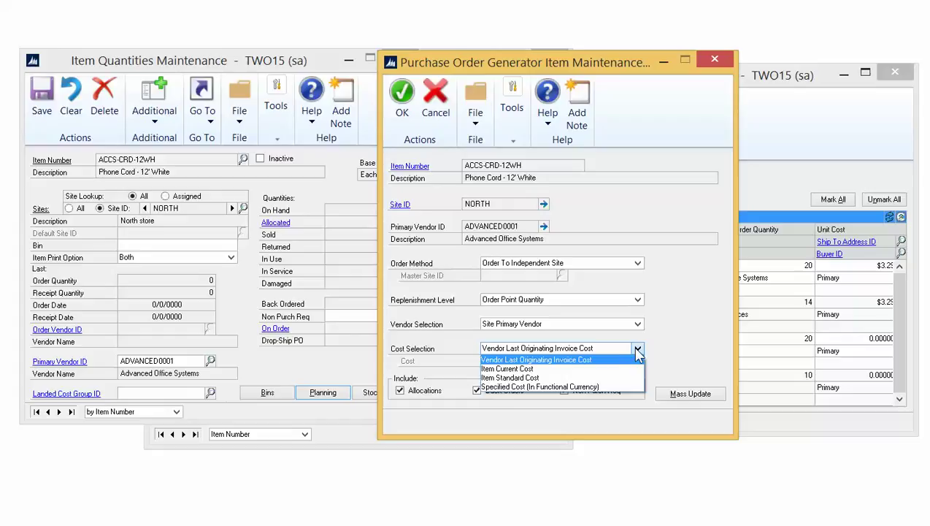
pyautogui.click(617, 388)
pyautogui.click(639, 350)
# - Restore Cost Selection to Vendor Last Originating Invoice Cost and bring up Mass Update
pyautogui.click(625, 357)
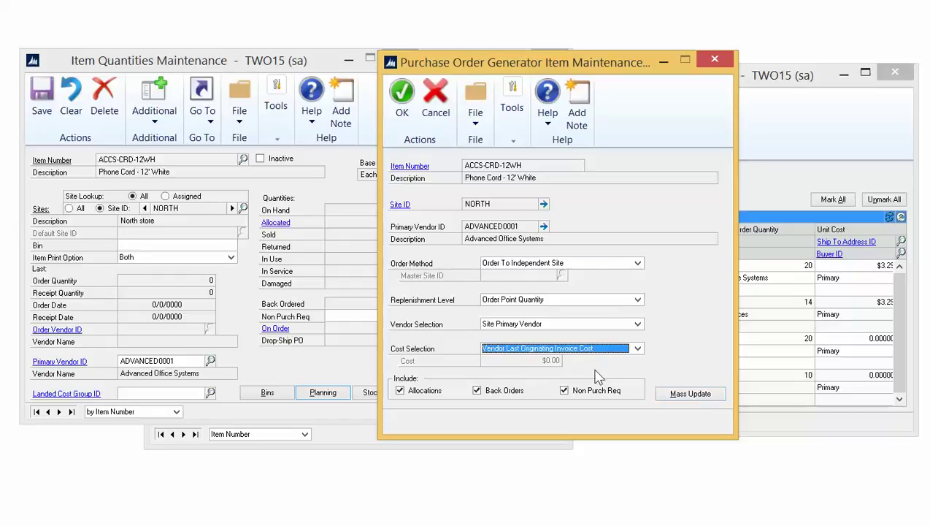
pyautogui.click(686, 394)
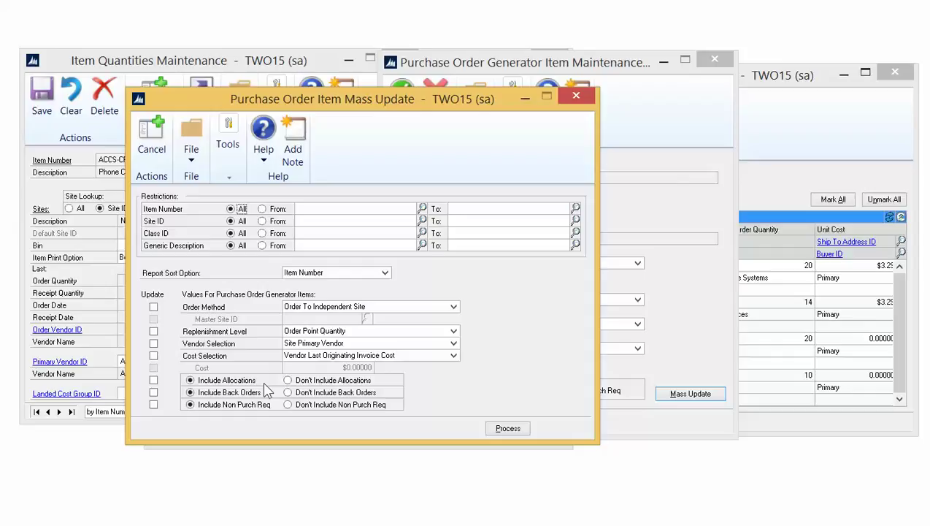
# - Cancel the Purchase Order Item Mass Update and close Purchase Order Generator Item Maintenance
pyautogui.click(576, 97)
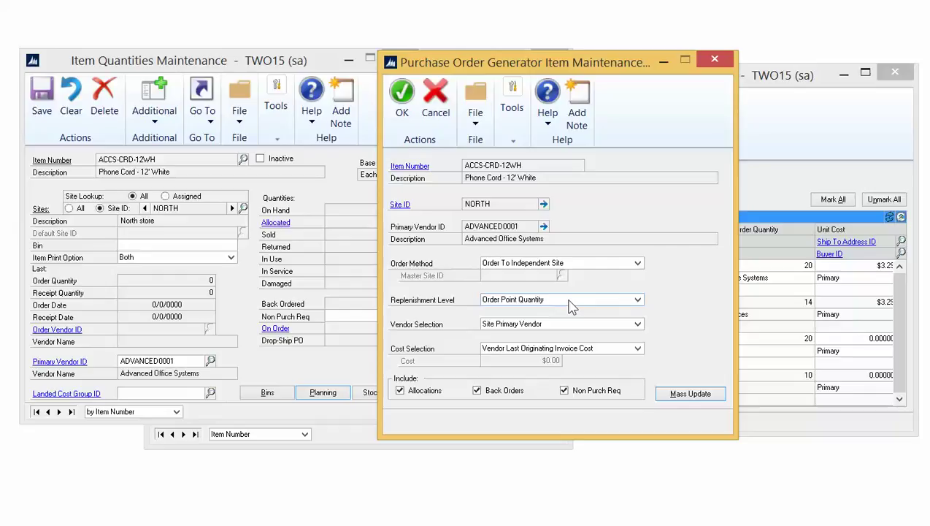
pyautogui.click(715, 62)
# - Discard the NORTH planning record, switch to site WAREHOUSE, and review its planning and PO generator settings
pyautogui.click(549, 57)
pyautogui.click(452, 317)
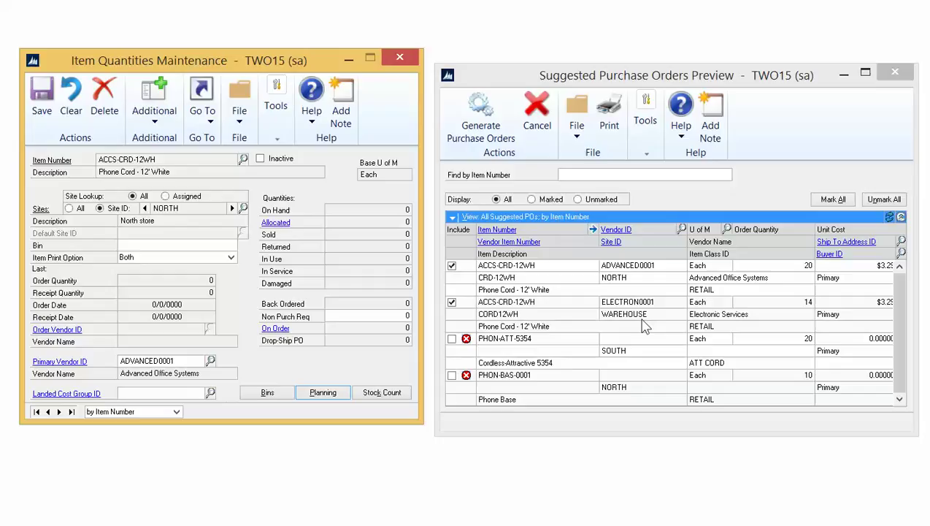
pyautogui.click(232, 208)
pyautogui.click(232, 208)
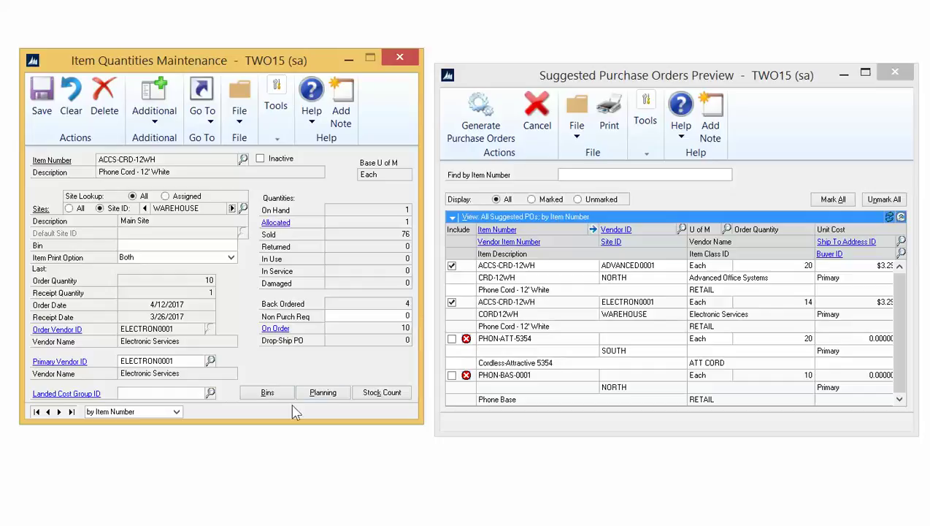
pyautogui.click(319, 396)
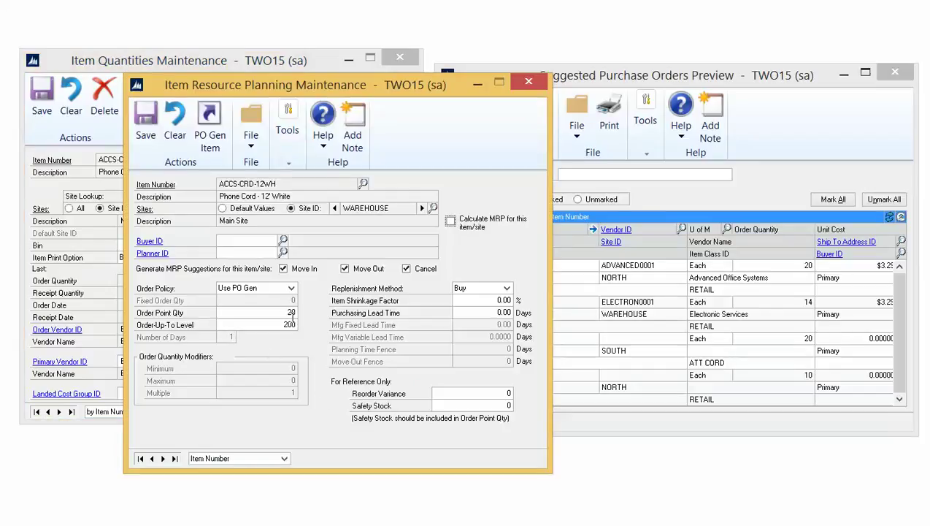
pyautogui.click(210, 141)
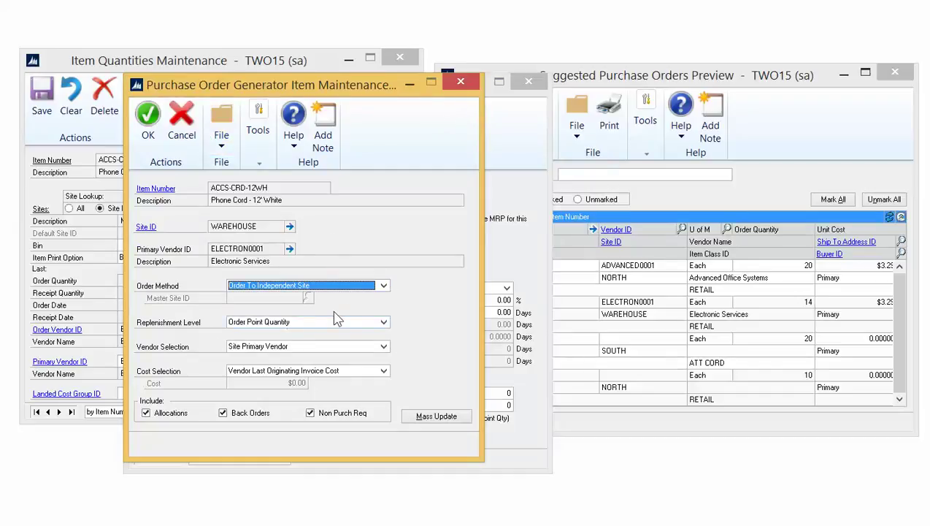
pyautogui.click(464, 84)
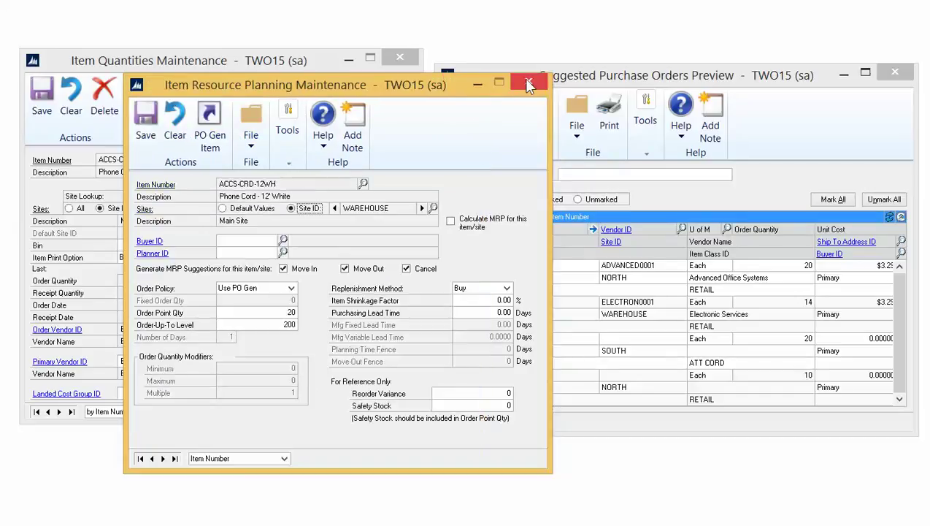
pyautogui.click(526, 82)
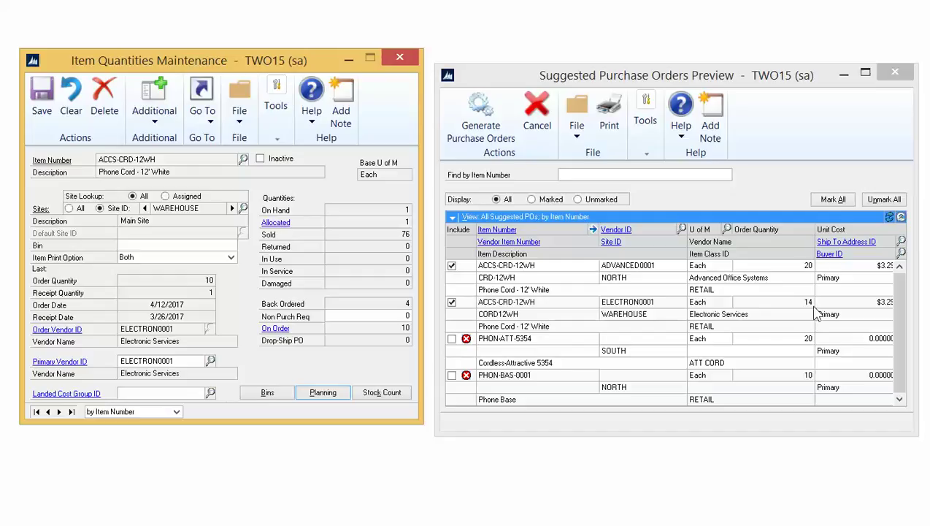
# - Close Item Quantities Maintenance and move the Suggested Purchase Orders Preview to screen centre
pyautogui.click(400, 58)
pyautogui.moveTo(523, 74); pyautogui.dragTo(287, 71)
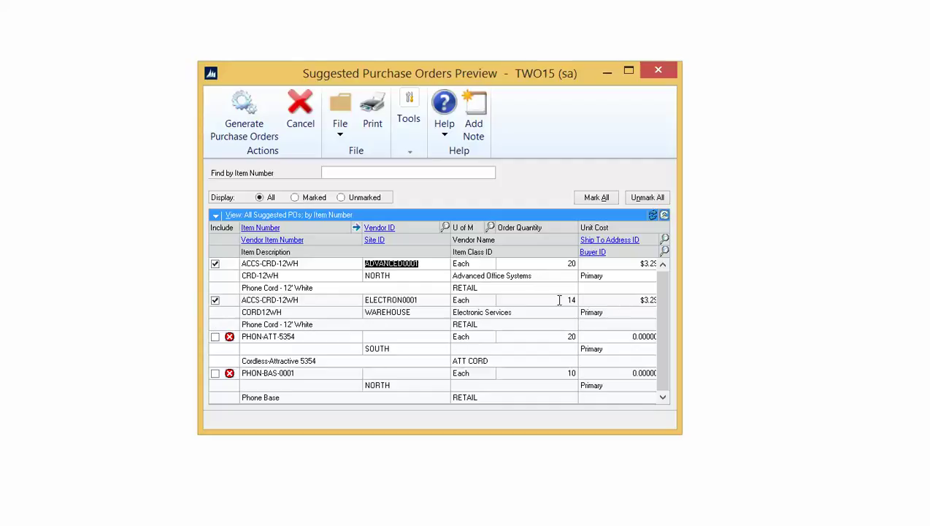
# - Generate PO2078 and PO2079 with the report sent to Screen, widened to show all columns
pyautogui.click(246, 117)
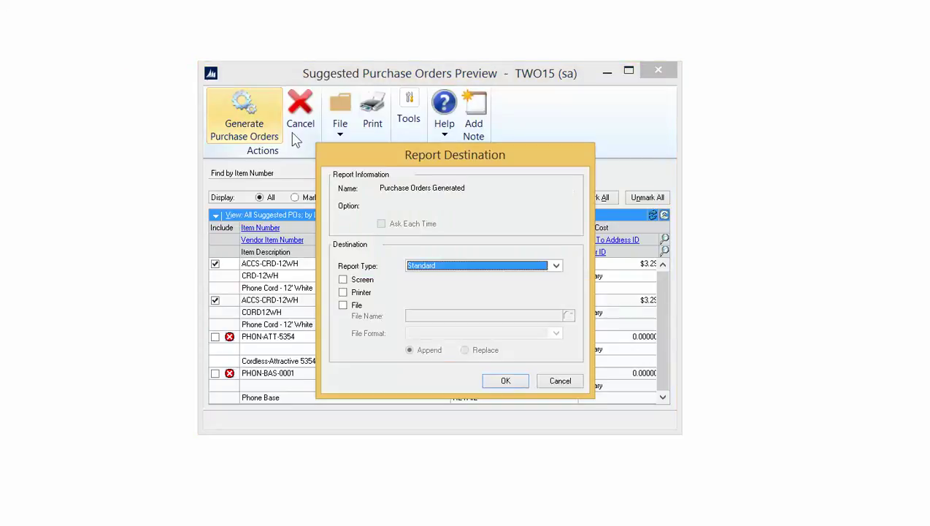
pyautogui.click(343, 279)
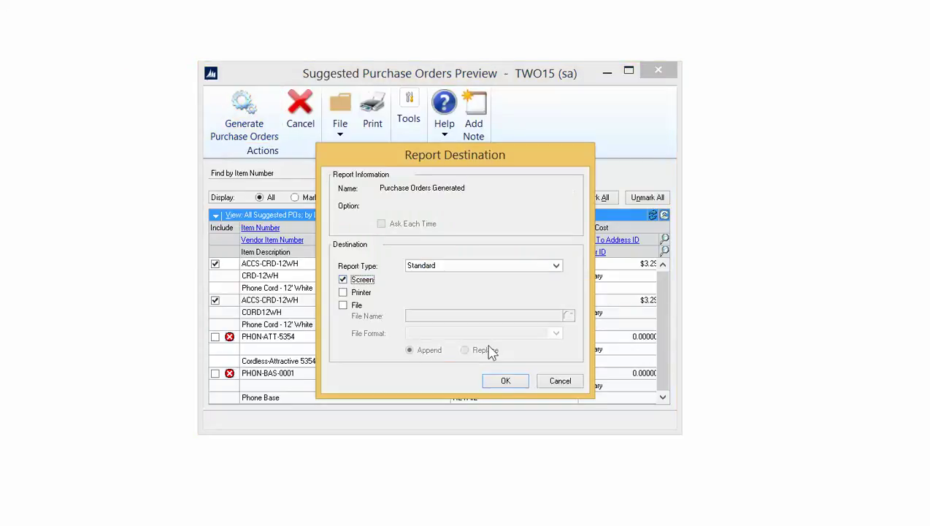
pyautogui.click(503, 381)
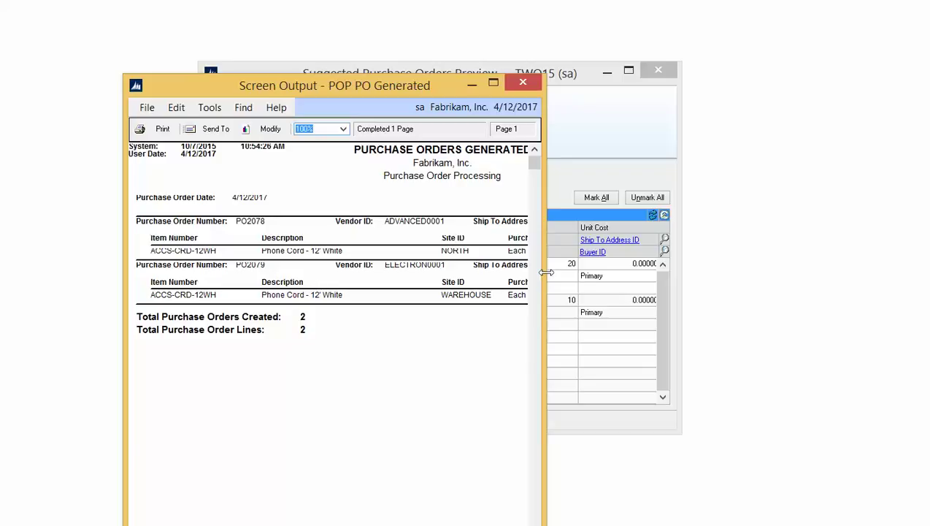
pyautogui.moveTo(546, 272); pyautogui.dragTo(807, 254)
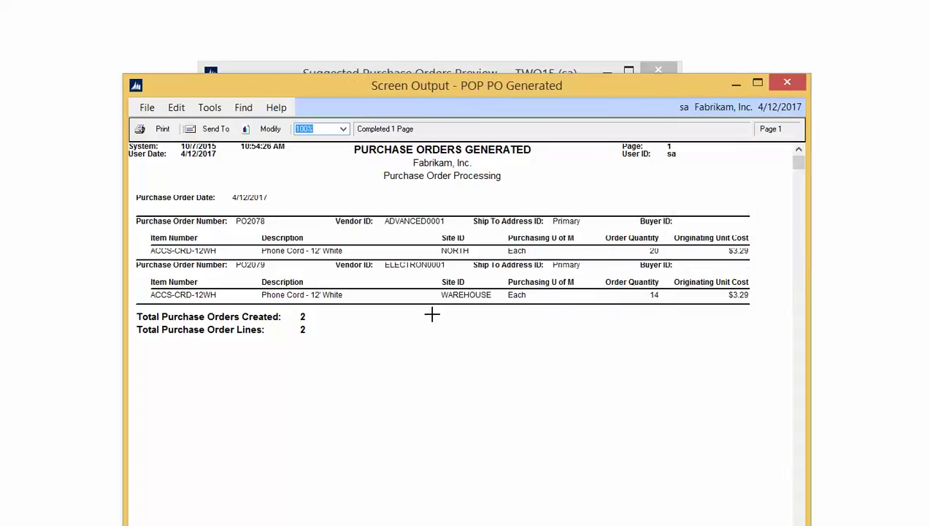